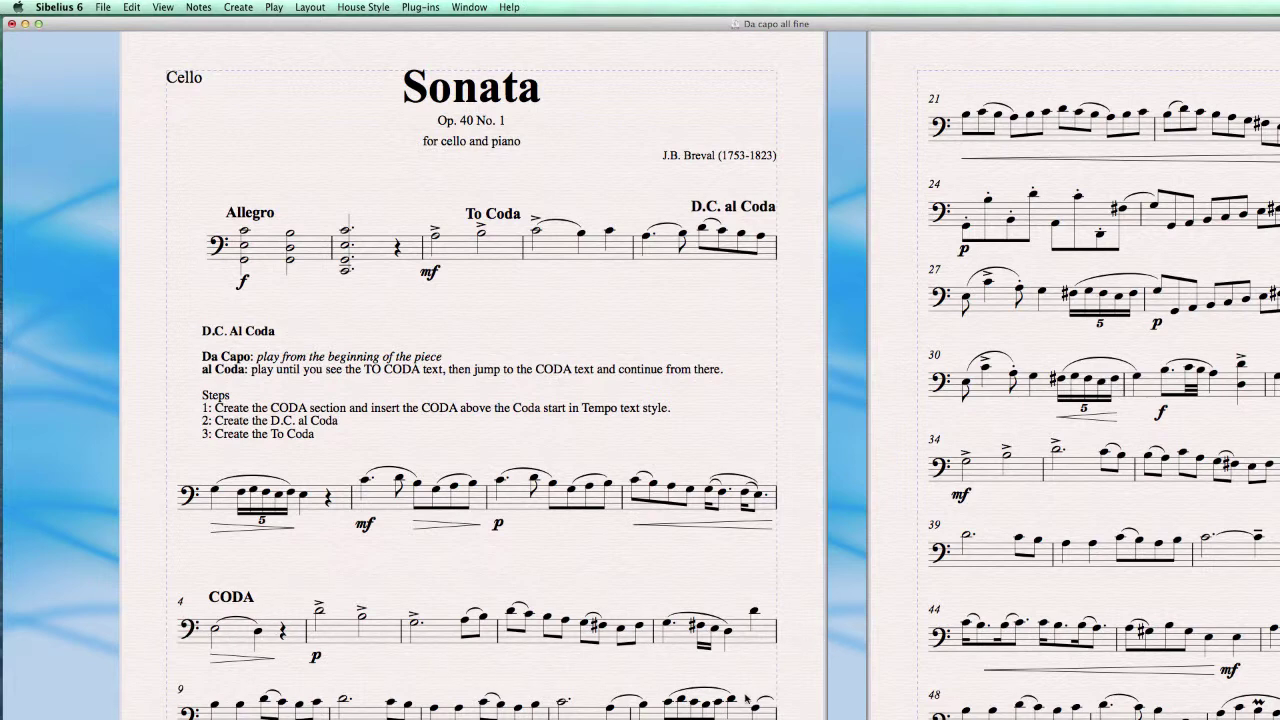
Play the score from bar 1, then stop playback and clear the selection.
{"action": "left_click", "coordinate": [273, 250]}
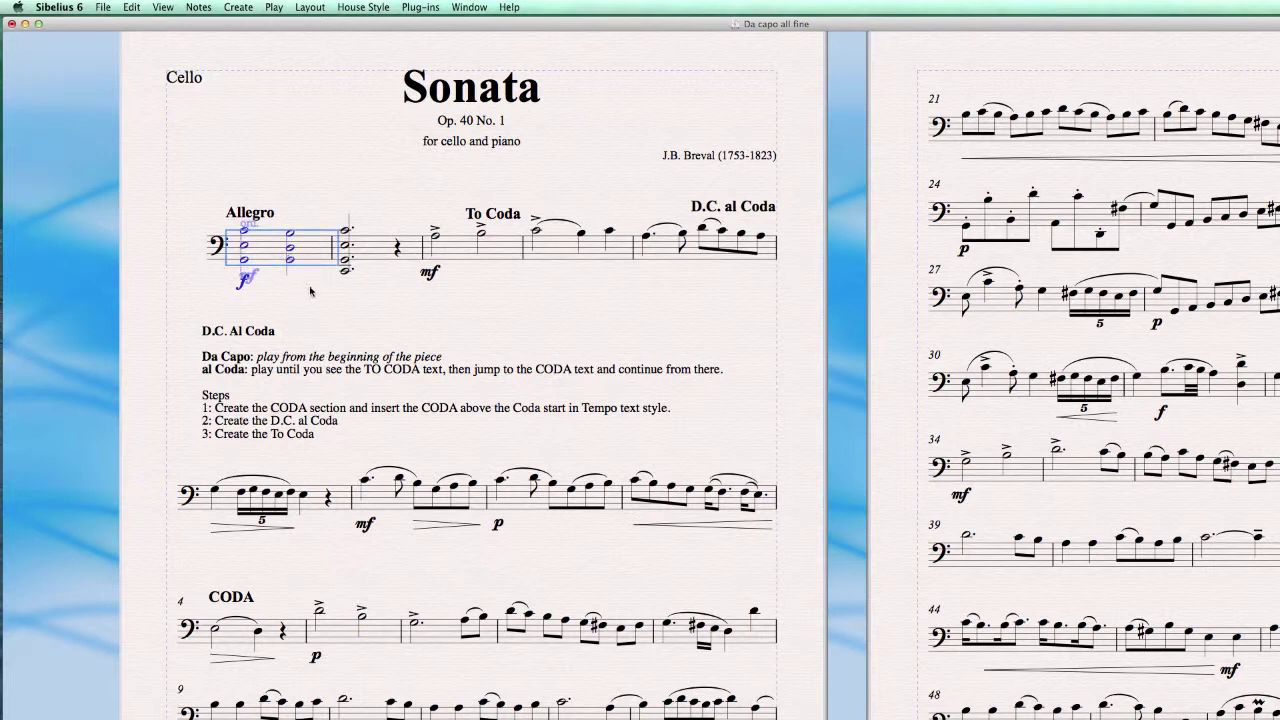
{"action": "key", "text": "p"}
{"action": "key", "text": "space"}
{"action": "key", "text": "Escape"}
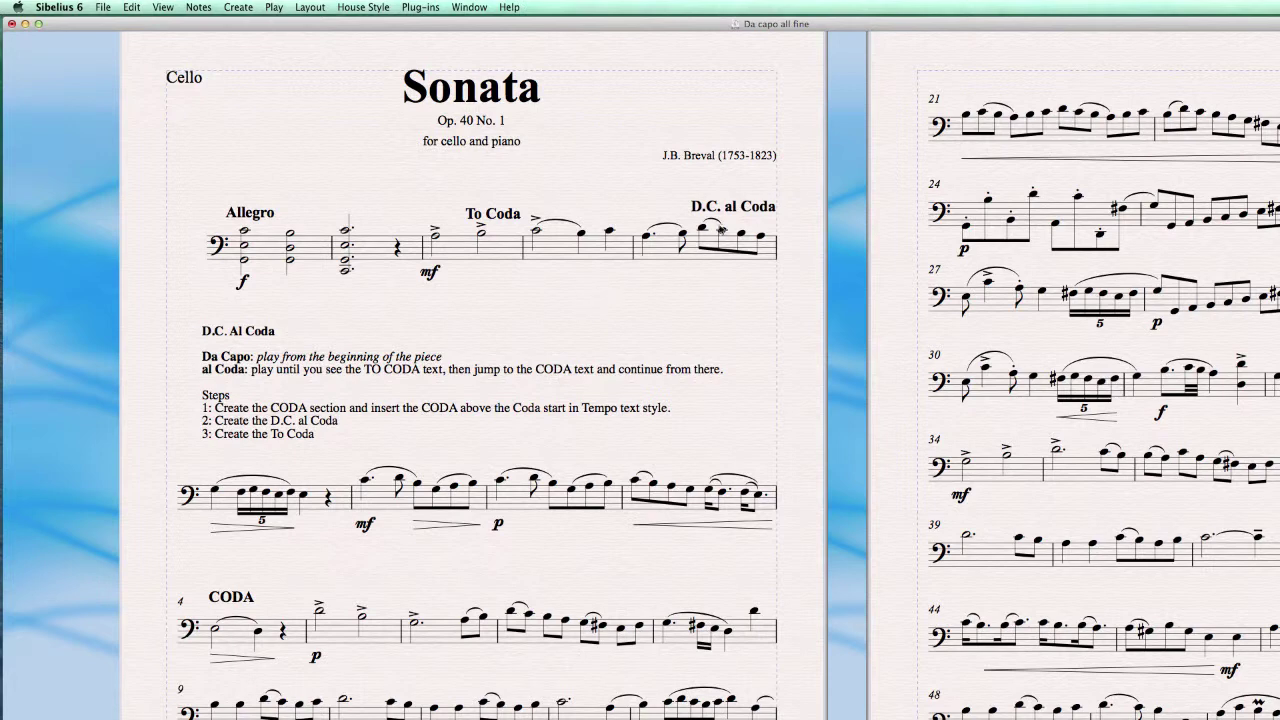
Delete the D.C. al Coda, To Coda and CODA text markings.
{"action": "left_click", "coordinate": [730, 208]}
{"action": "key", "text": "Delete"}
{"action": "left_click", "coordinate": [505, 215]}
{"action": "key", "text": "Delete"}
{"action": "left_click", "coordinate": [229, 600]}
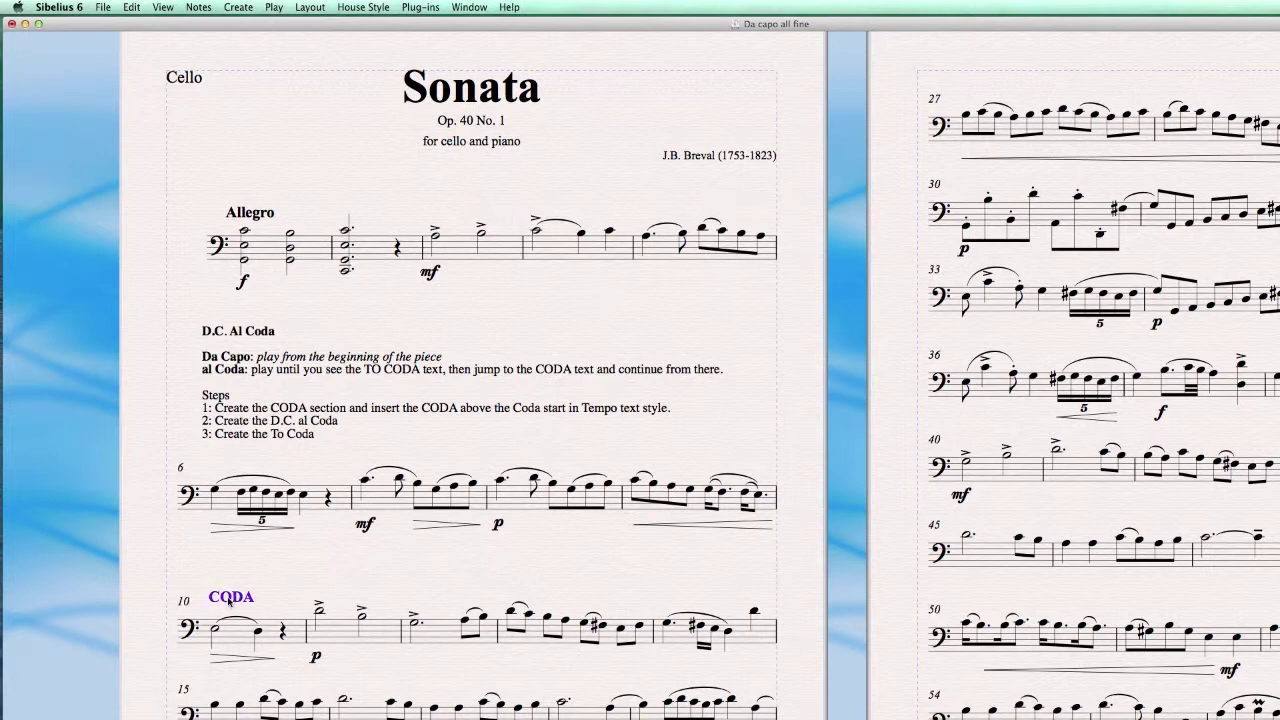
{"action": "key", "text": "Delete"}
Place Tempo text reading 'CODA' above the start of bar 10.
{"action": "left_click", "coordinate": [199, 7]}
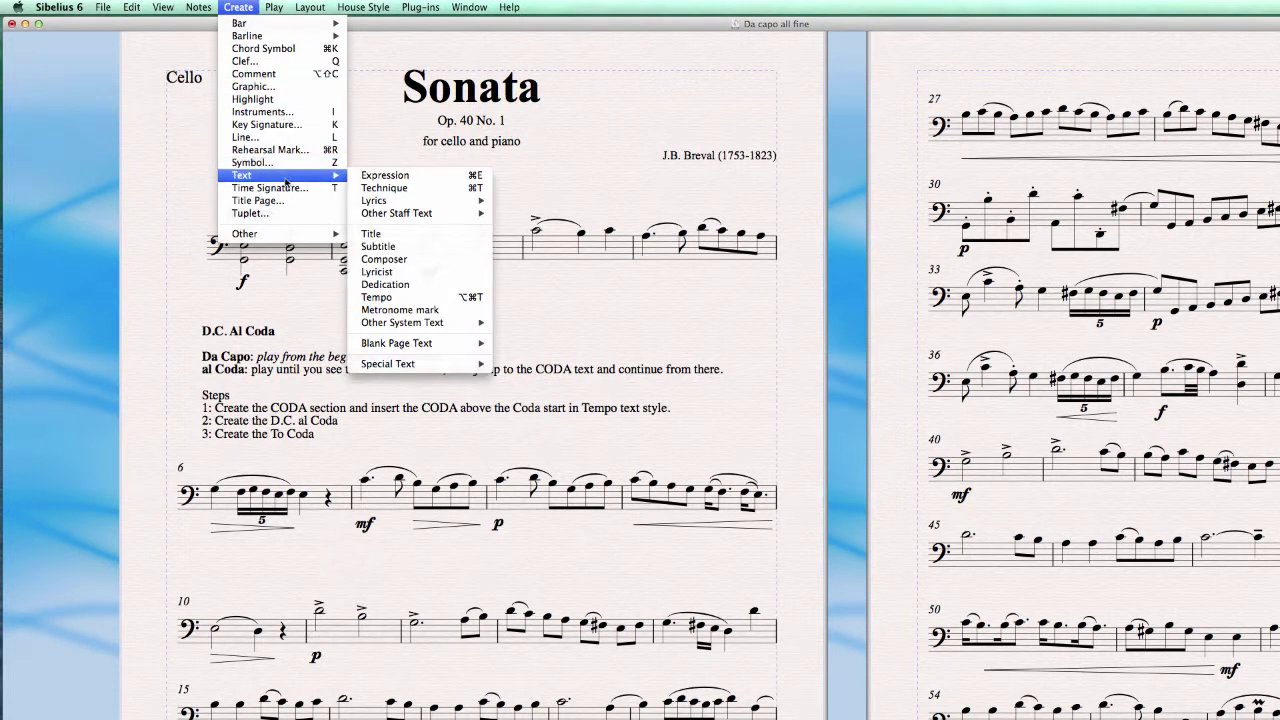
{"action": "mouse_move", "coordinate": [270, 181]}
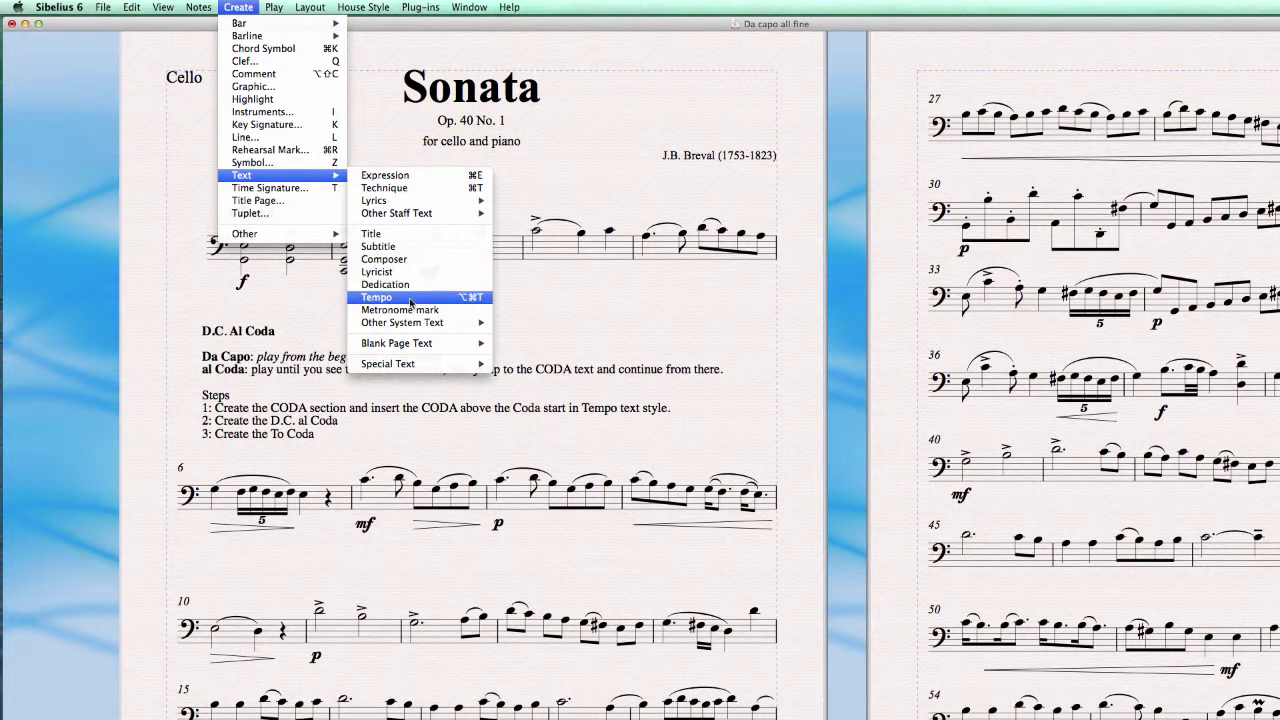
{"action": "left_click", "coordinate": [475, 300]}
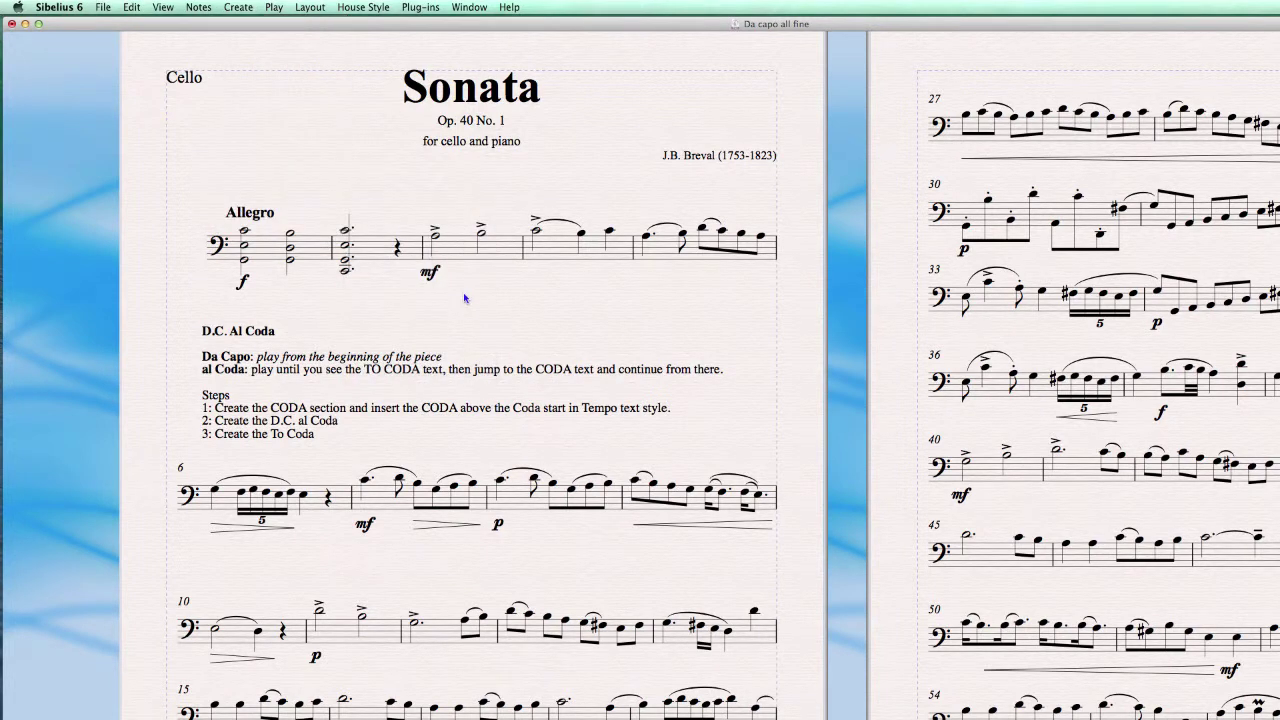
{"action": "left_click", "coordinate": [212, 607]}
{"action": "right_click", "coordinate": [222, 612]}
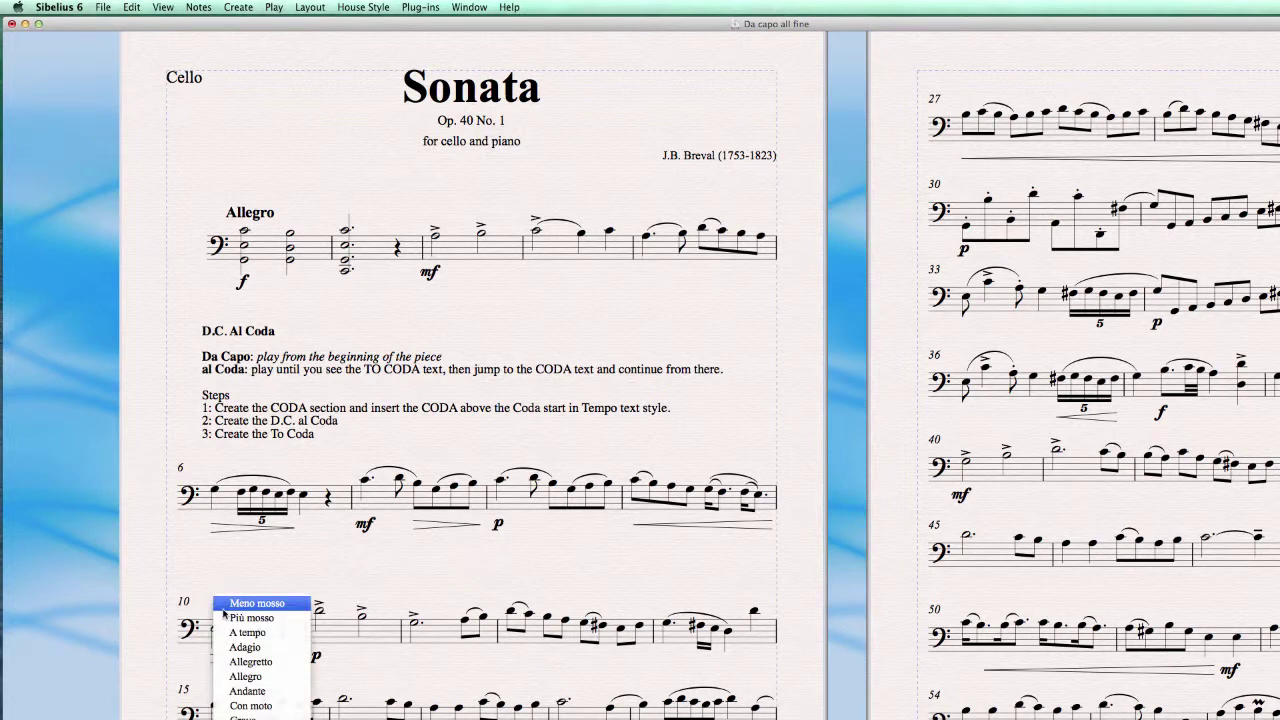
{"action": "left_click", "coordinate": [232, 618]}
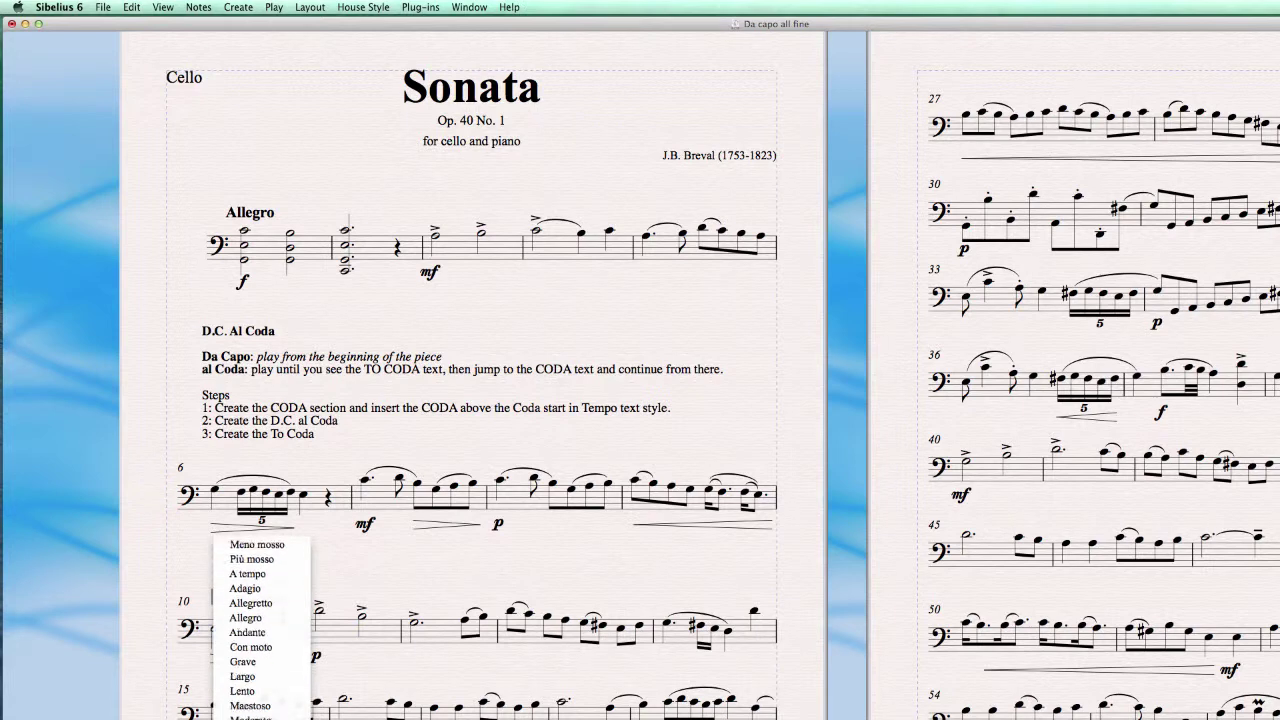
{"action": "key", "text": "Escape"}
{"action": "type", "text": "CODA"}
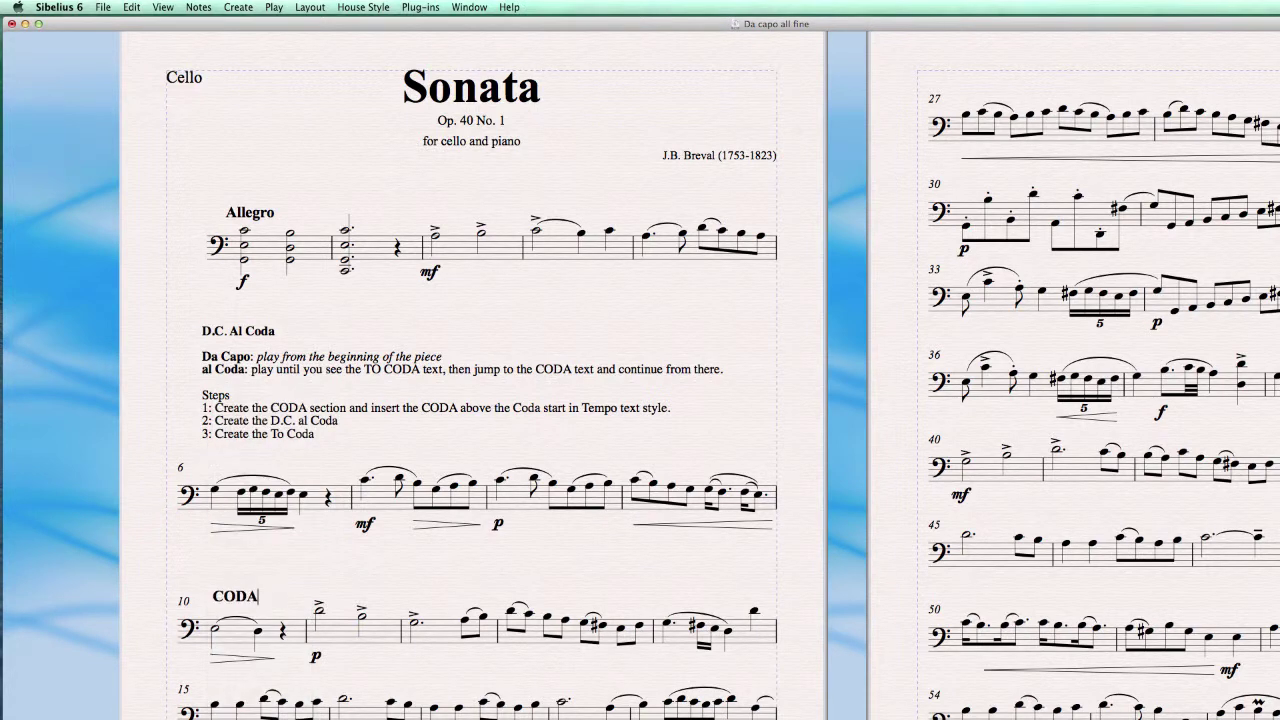
{"action": "key", "text": "Escape"}
{"action": "key", "text": "Escape"}
Create Repeat system text and choose 'D.C. al Coda' from the repeat-word list.
{"action": "left_click", "coordinate": [238, 7]}
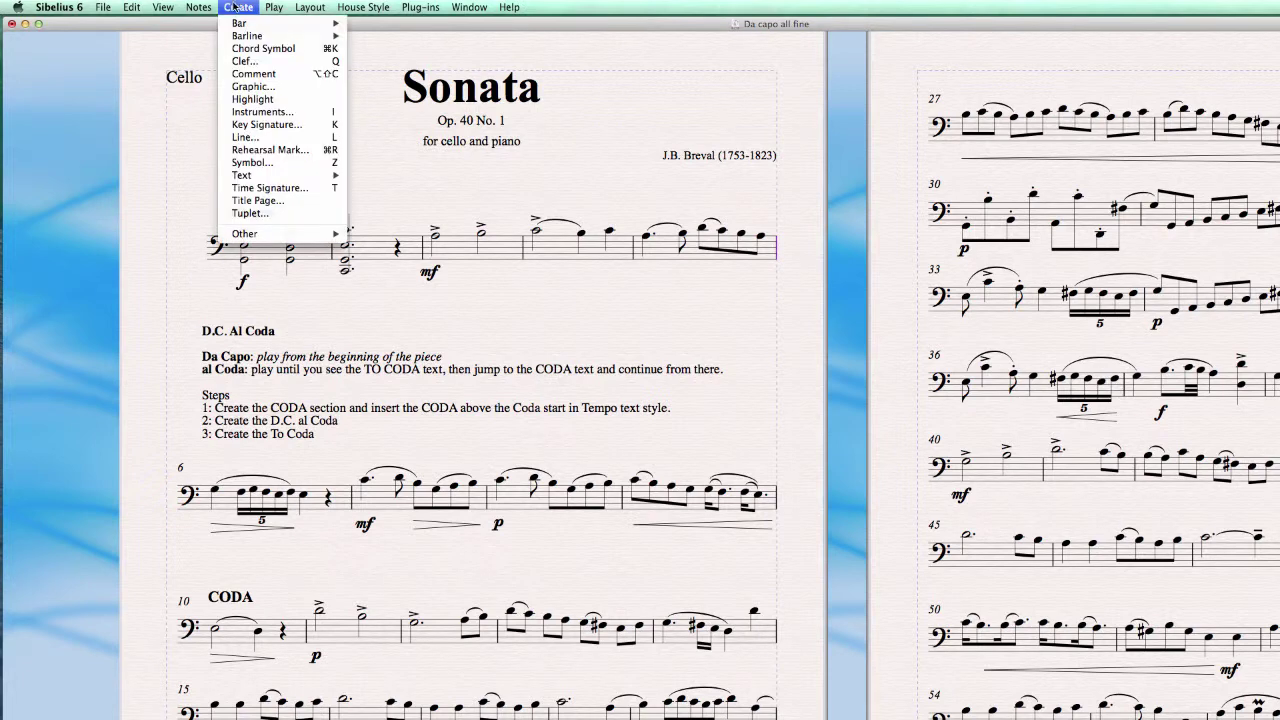
{"action": "mouse_move", "coordinate": [258, 175]}
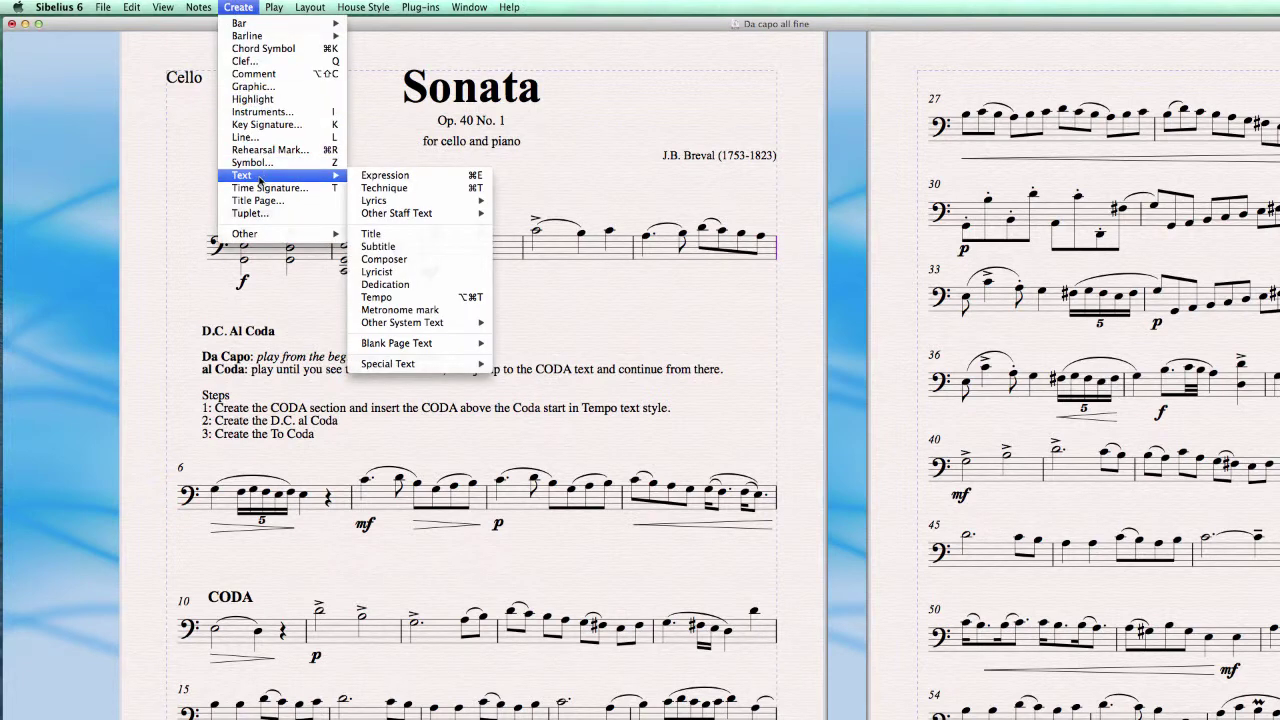
{"action": "mouse_move", "coordinate": [413, 324]}
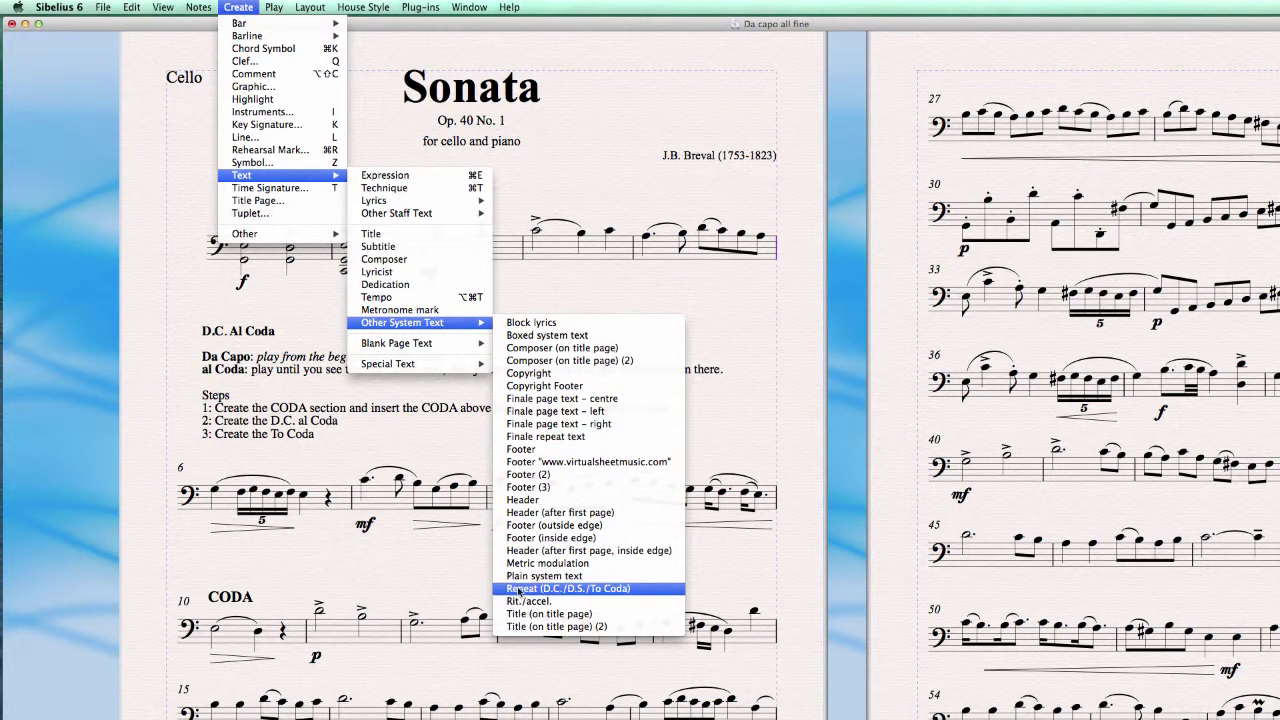
{"action": "left_click", "coordinate": [657, 590]}
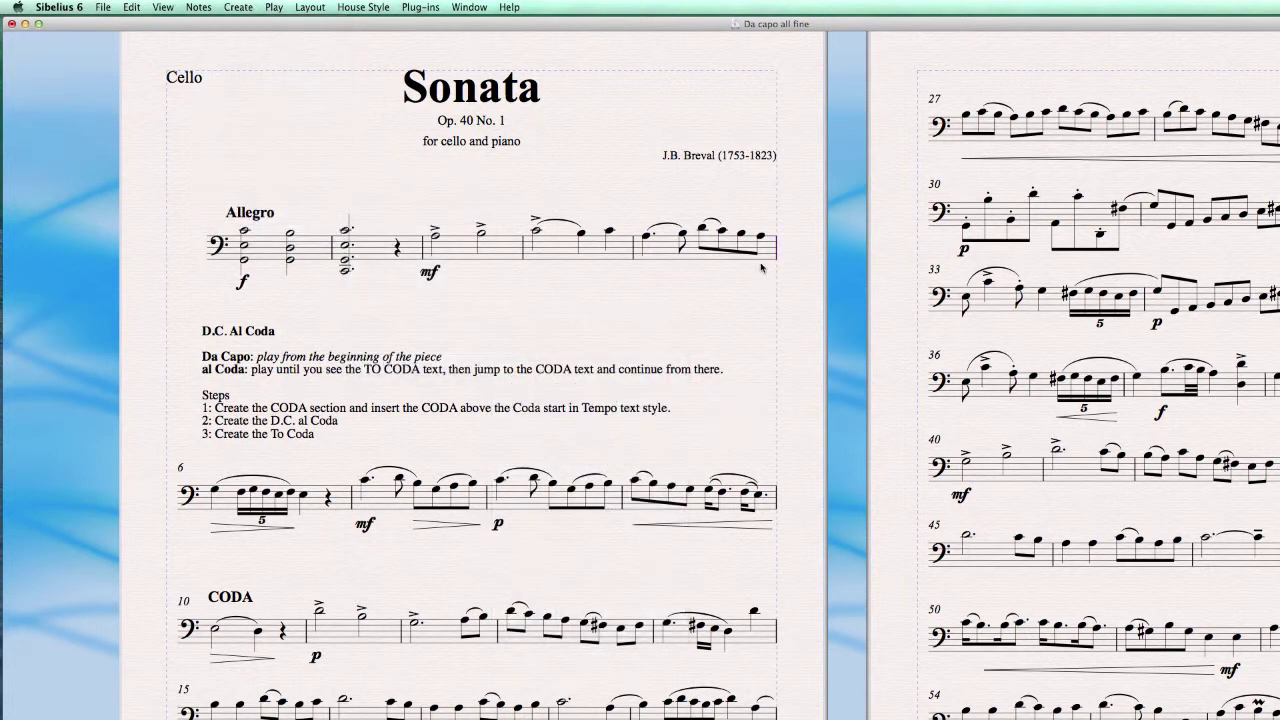
{"action": "left_click", "coordinate": [181, 467]}
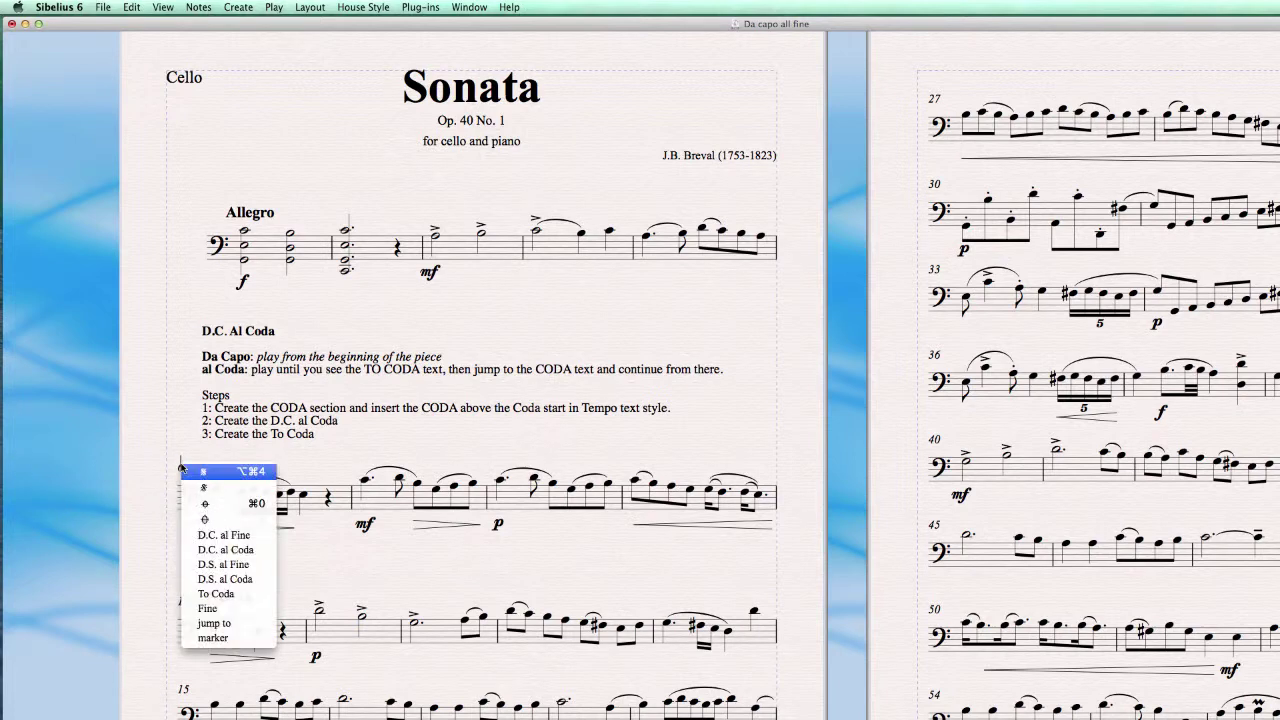
{"action": "left_click", "coordinate": [245, 550]}
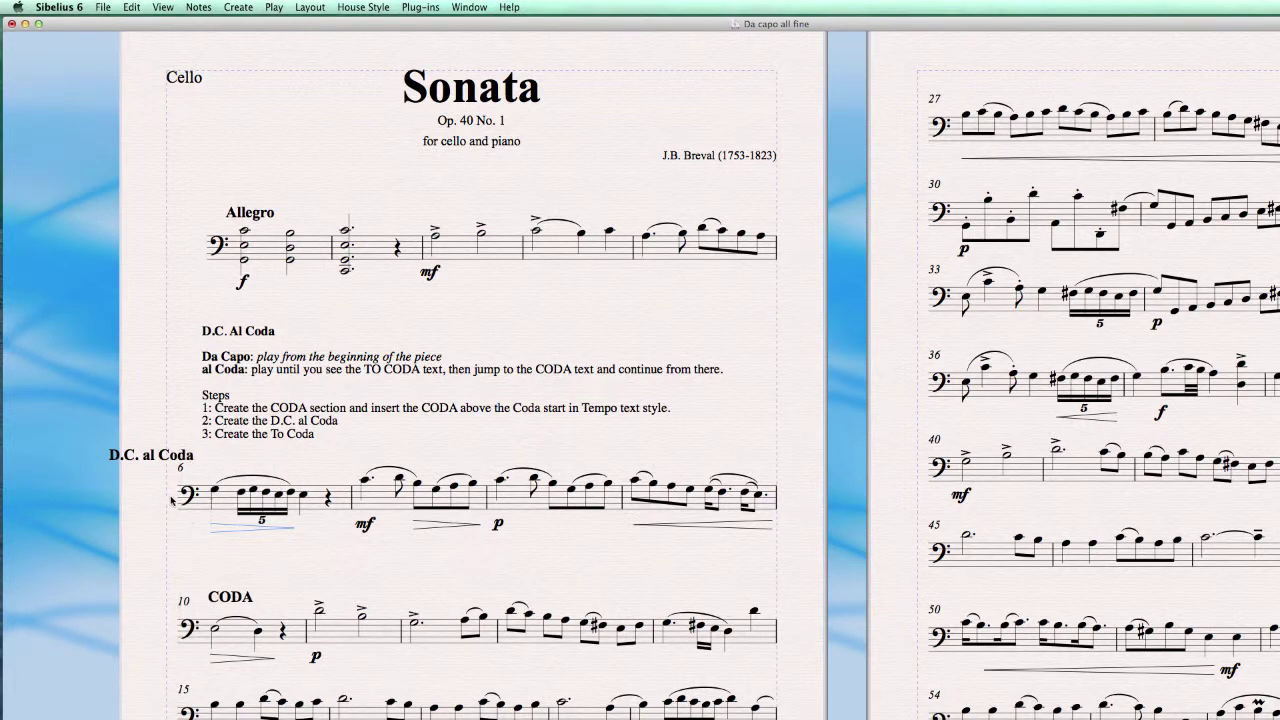
Position the D.C. al Coda marking above the last bar of the first system.
{"action": "left_click", "coordinate": [737, 211]}
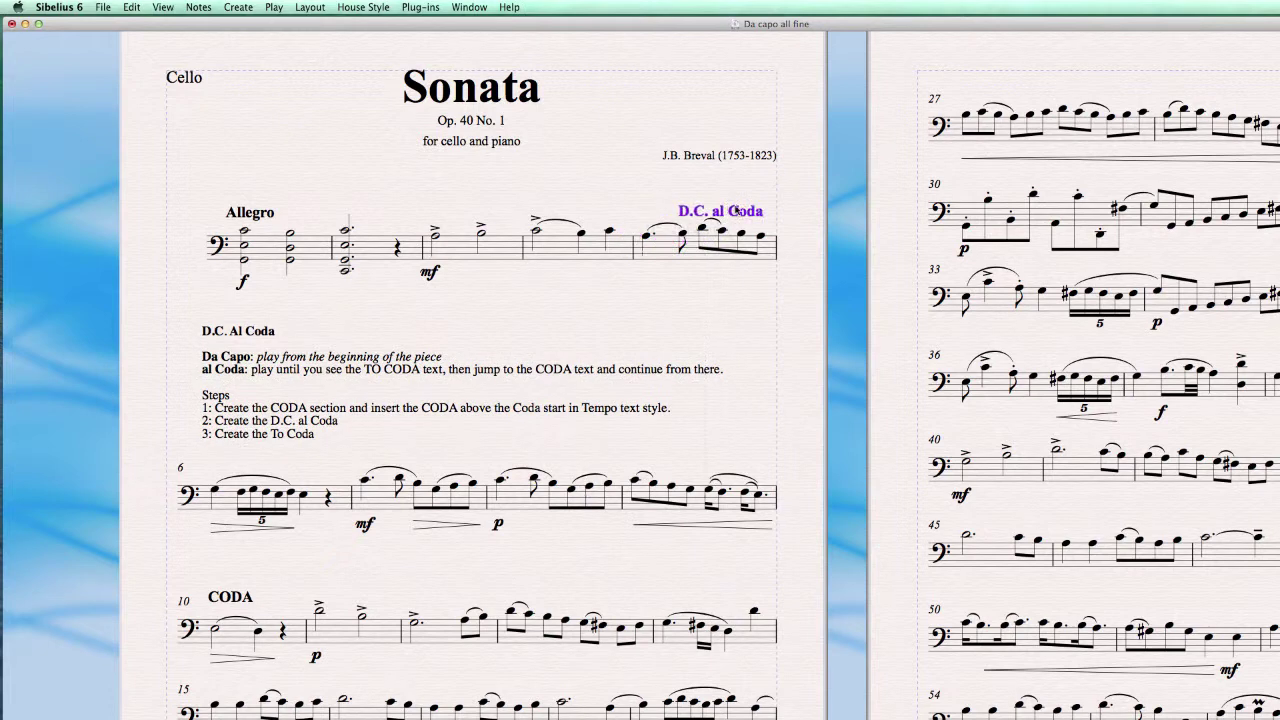
{"action": "left_click_drag", "start_coordinate": [737, 211], "coordinate": [742, 213]}
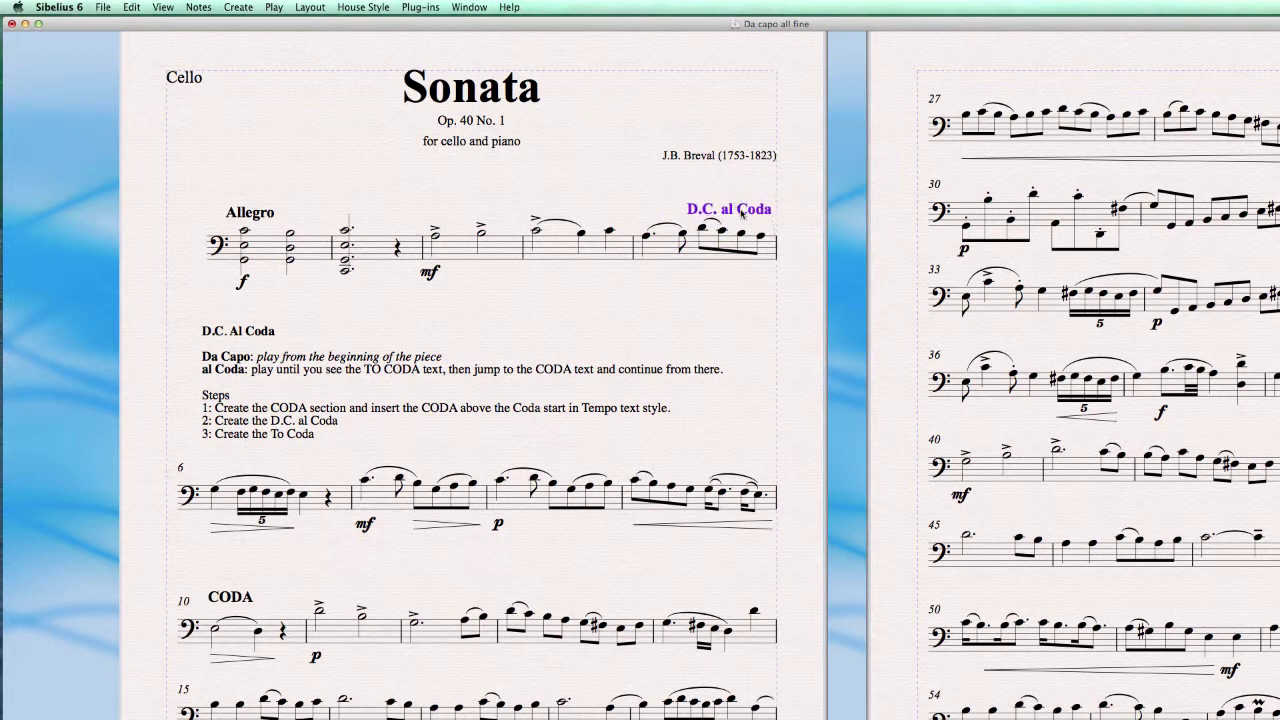
{"action": "left_click", "coordinate": [759, 281]}
{"action": "left_click", "coordinate": [770, 252]}
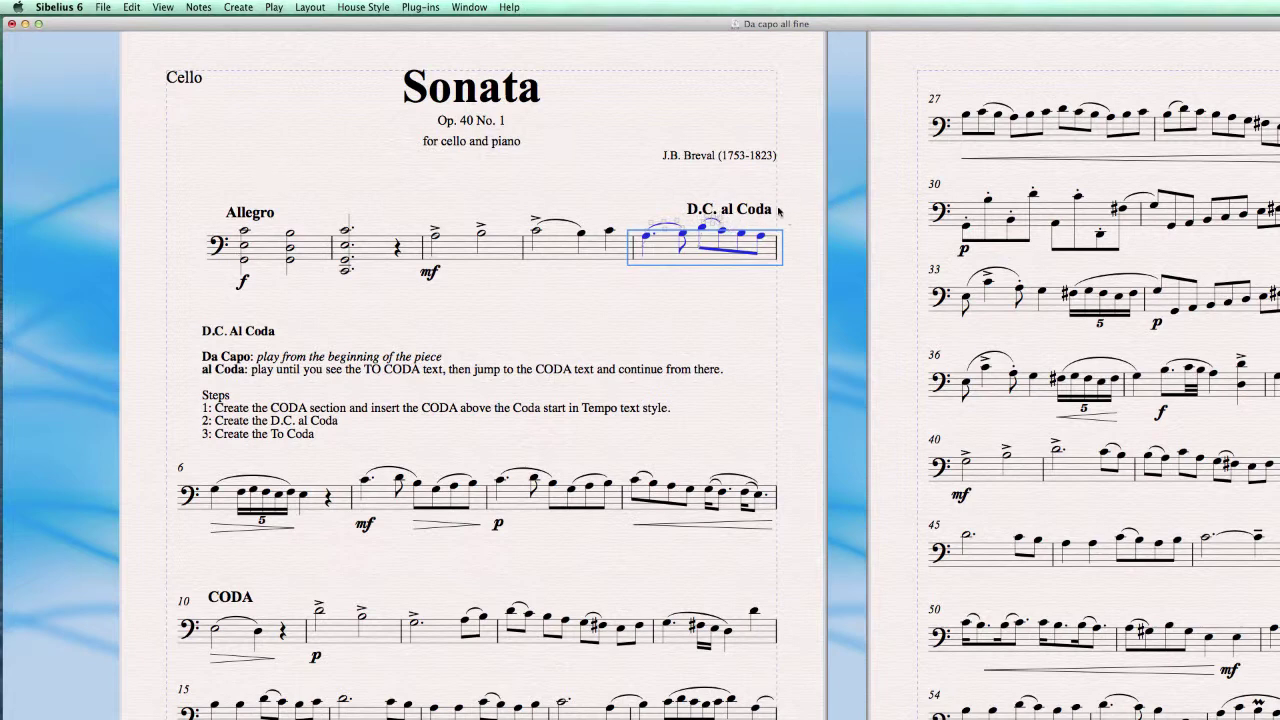
{"action": "left_click", "coordinate": [574, 310]}
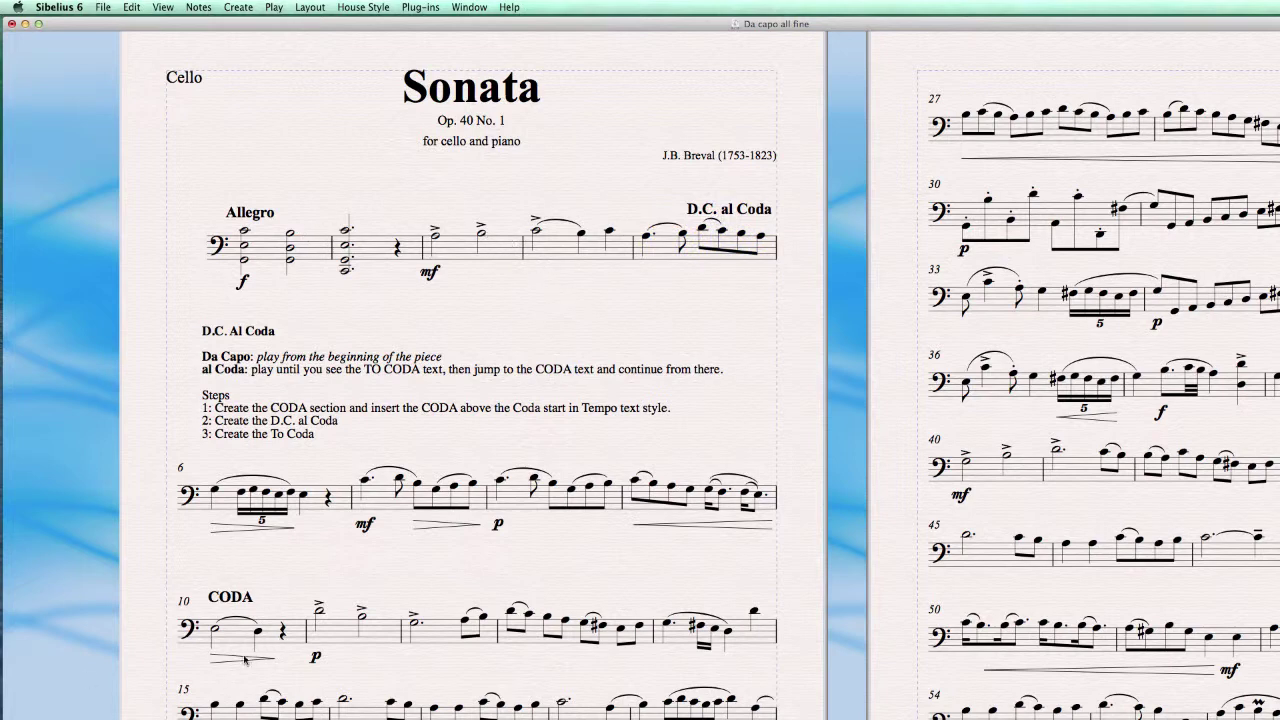
{"action": "left_click", "coordinate": [522, 250]}
Insert 'To Coda' Repeat text above bar 3 and shift it slightly right.
{"action": "left_click", "coordinate": [238, 7]}
{"action": "mouse_move", "coordinate": [263, 175]}
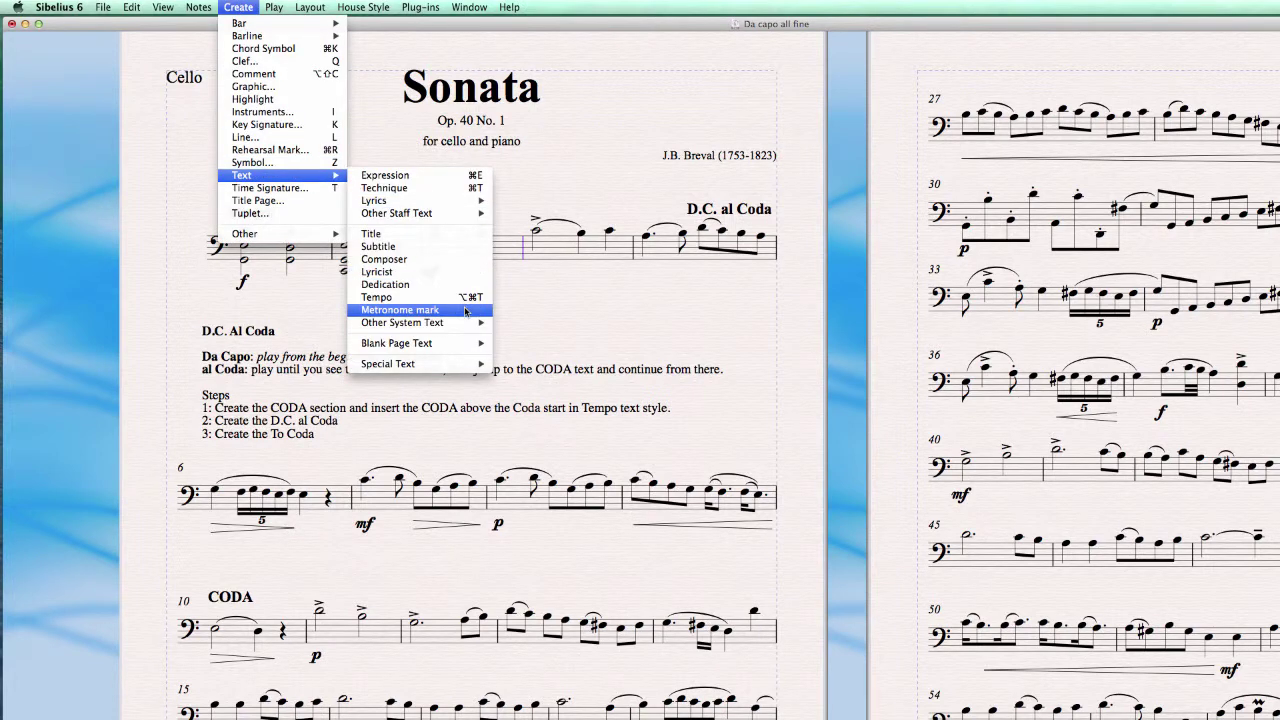
{"action": "mouse_move", "coordinate": [409, 325]}
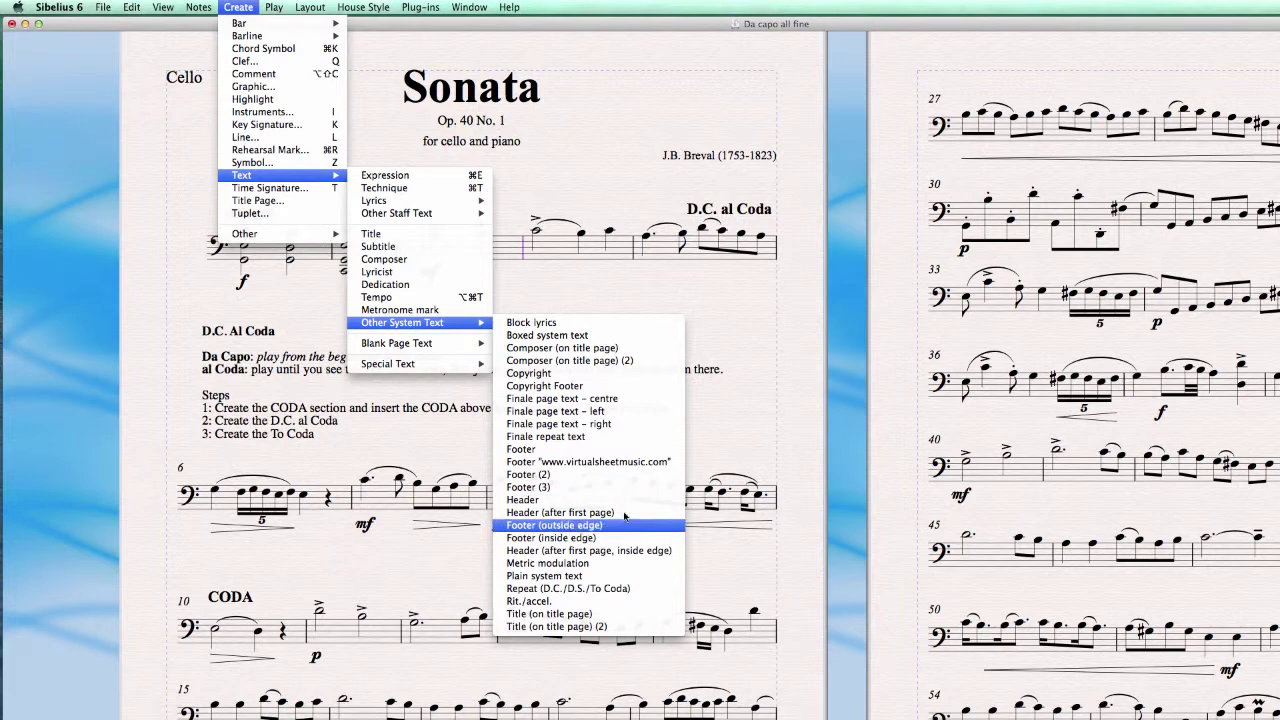
{"action": "left_click", "coordinate": [627, 590]}
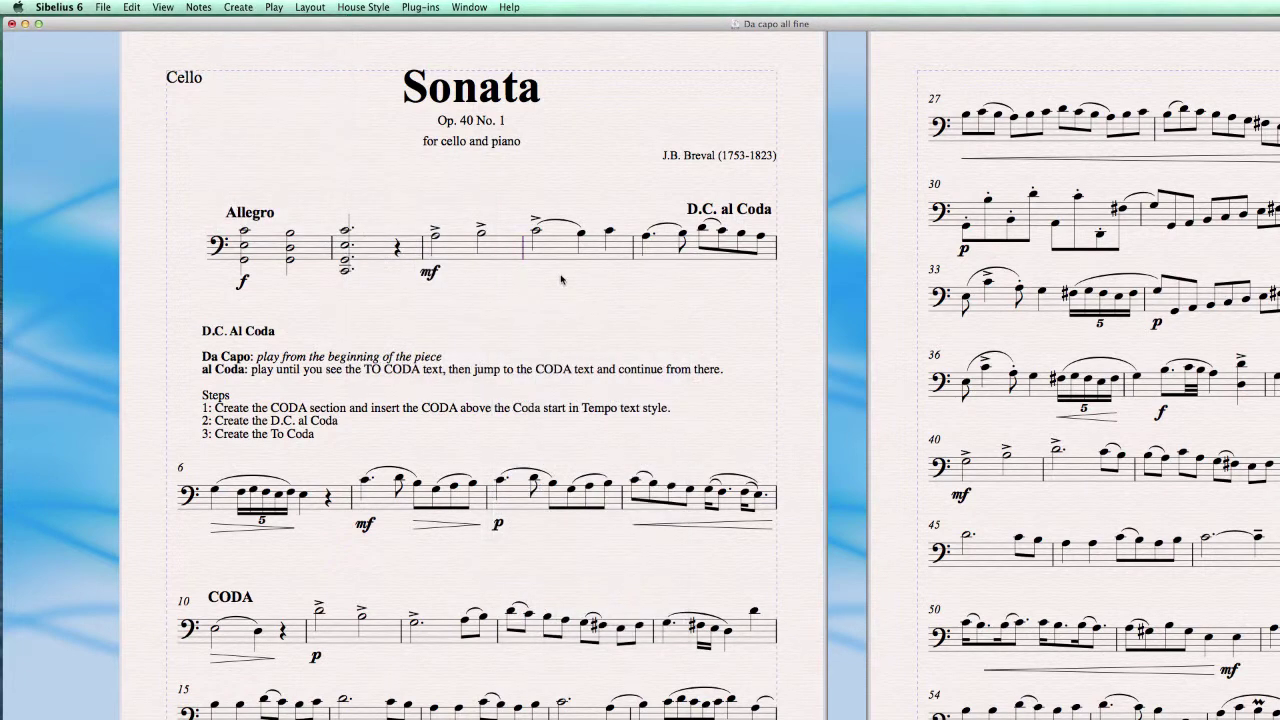
{"action": "right_click", "coordinate": [503, 212]}
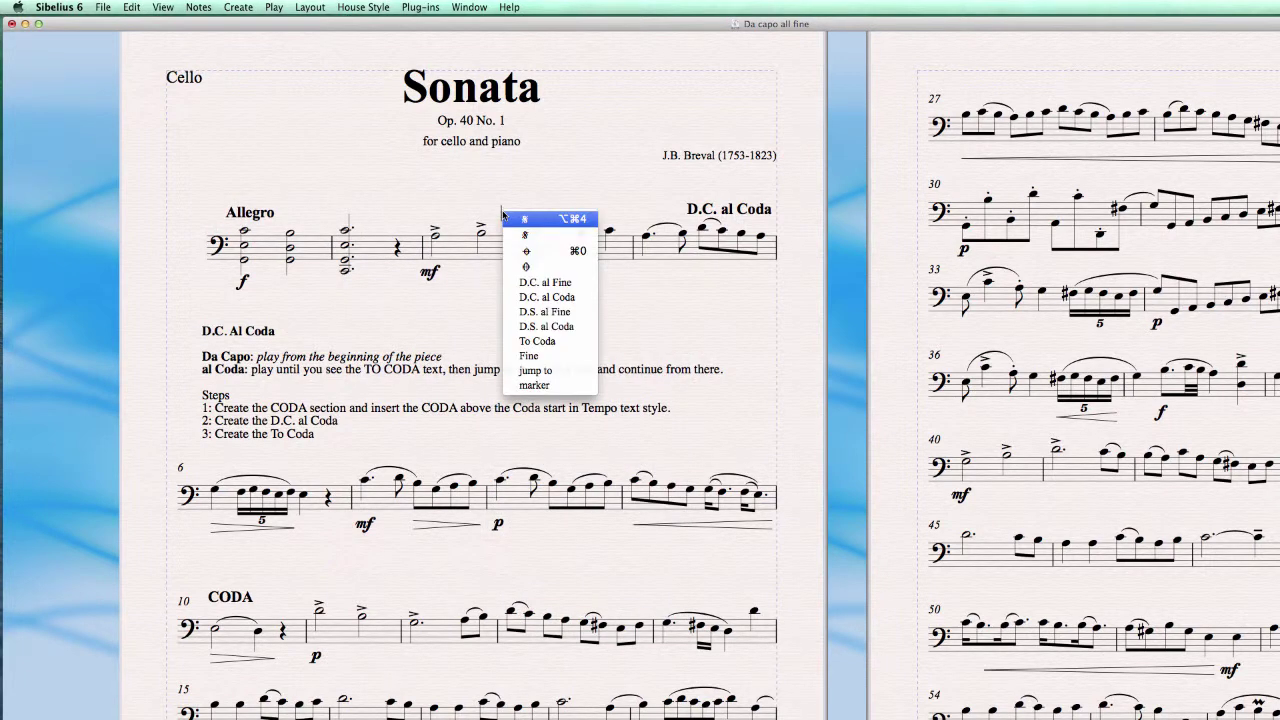
{"action": "left_click", "coordinate": [565, 343]}
{"action": "key", "text": "Escape"}
{"action": "left_click", "coordinate": [507, 222]}
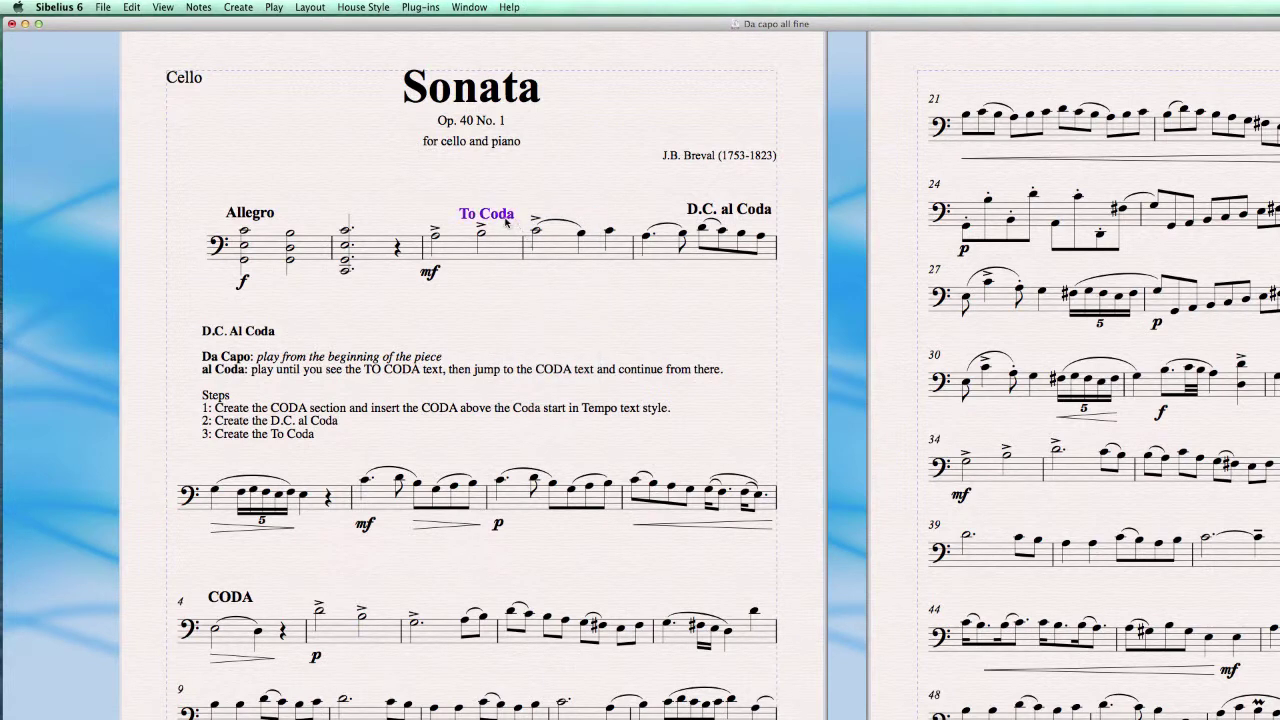
{"action": "left_click_drag", "start_coordinate": [500, 224], "coordinate": [510, 224]}
{"action": "left_click", "coordinate": [617, 276]}
{"action": "left_click", "coordinate": [270, 243]}
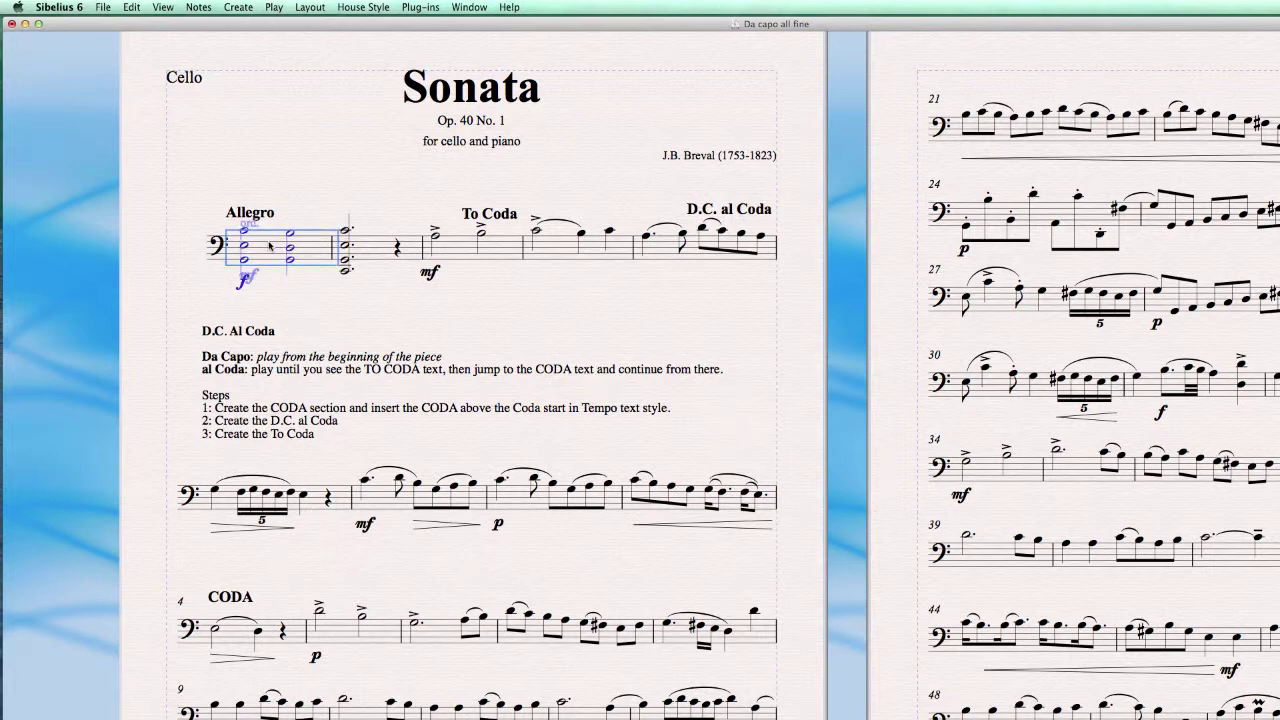
{"action": "key", "text": "space"}
{"action": "key", "text": "Escape"}
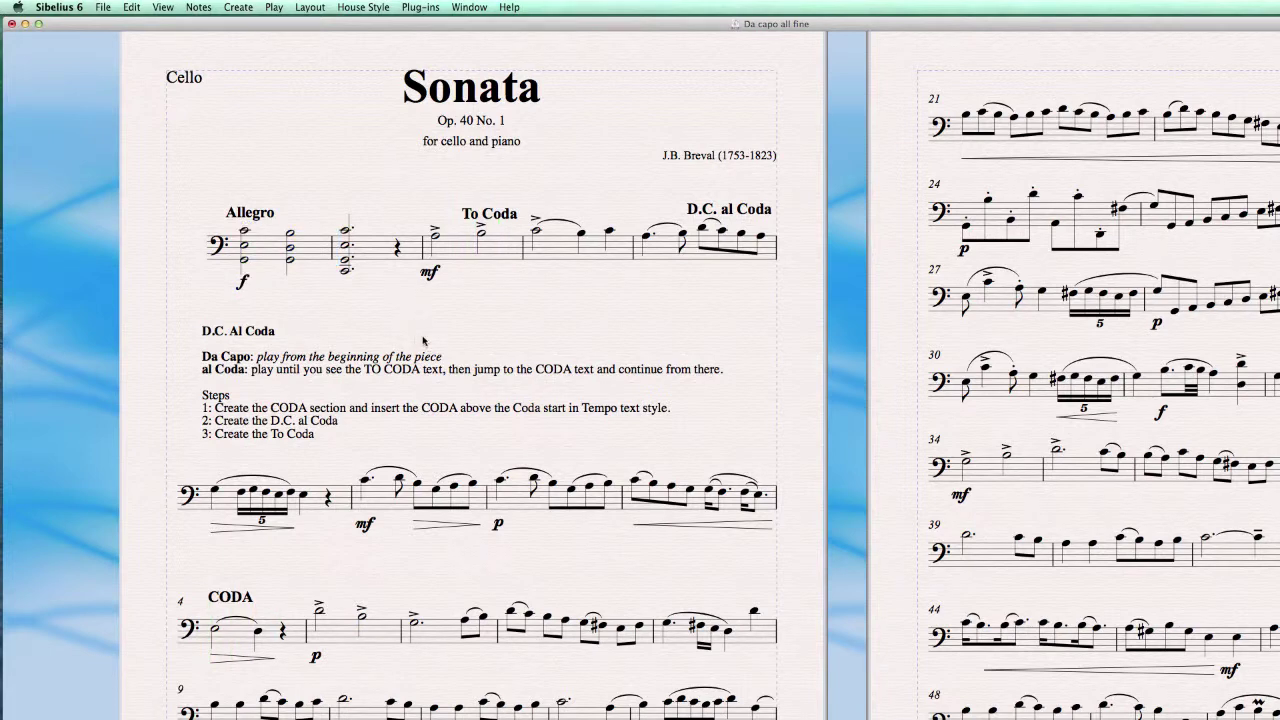
{"action": "left_click", "coordinate": [423, 340]}
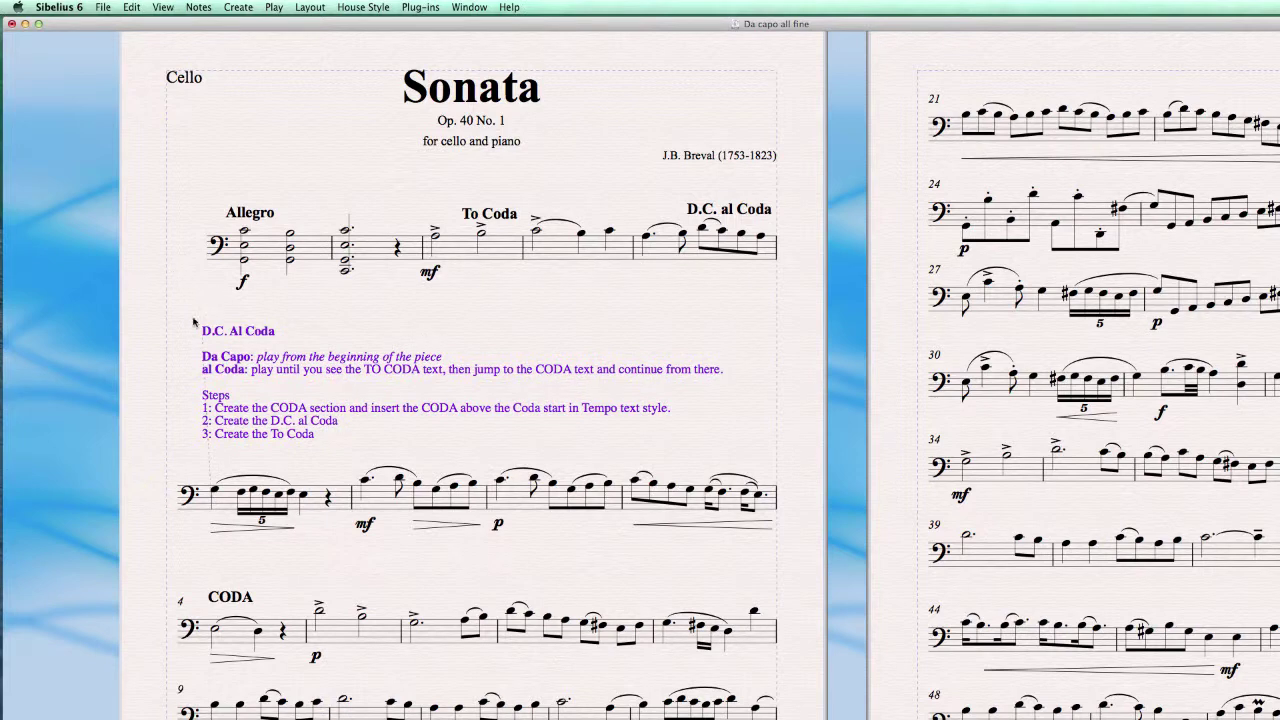